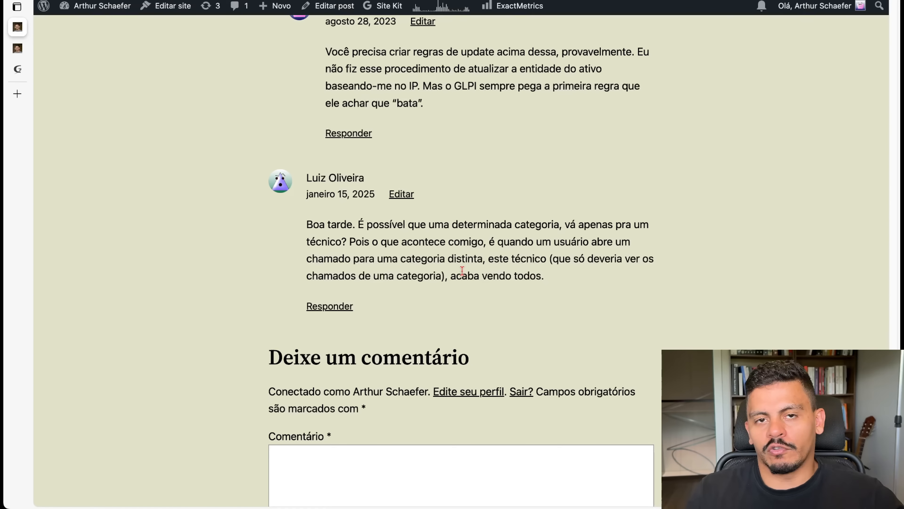
- In Categorias ITIL, set the Infra category's Grupo encarregado to the Infra group
drag(462, 274, 511, 281)
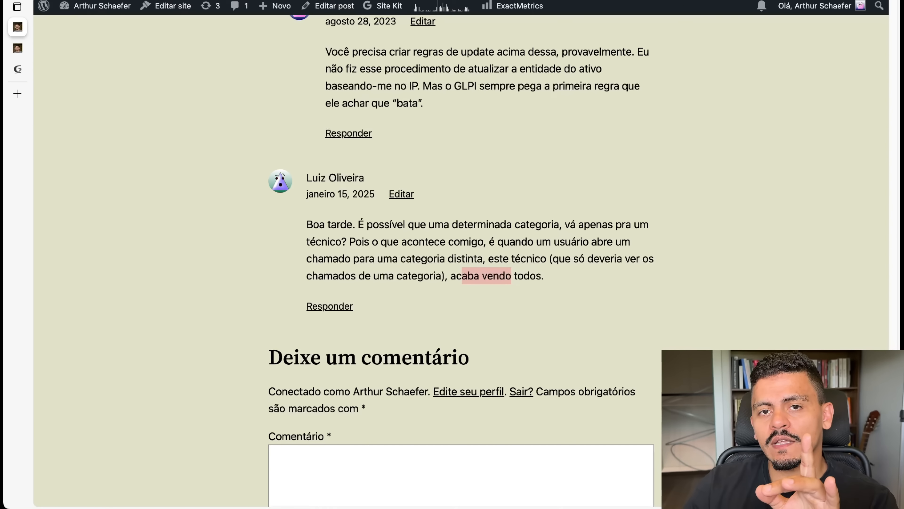
key(super+Tab)
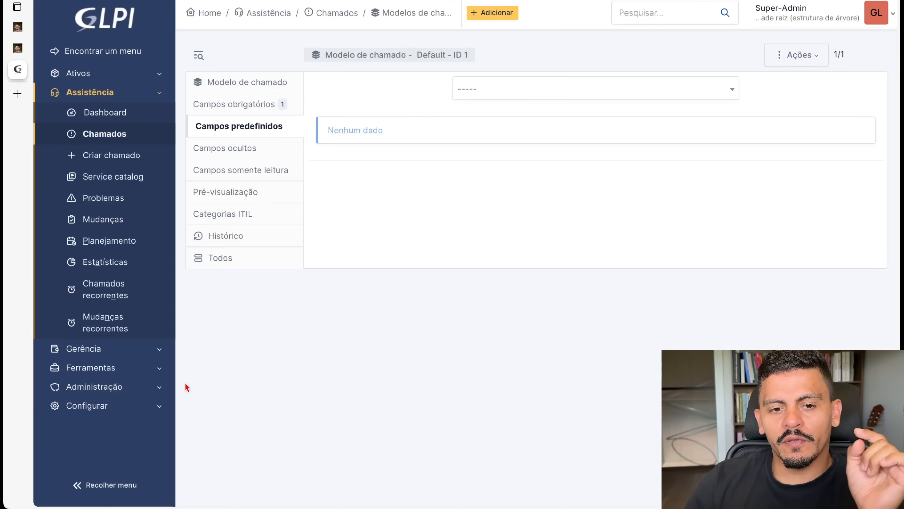
click(105, 406)
click(123, 210)
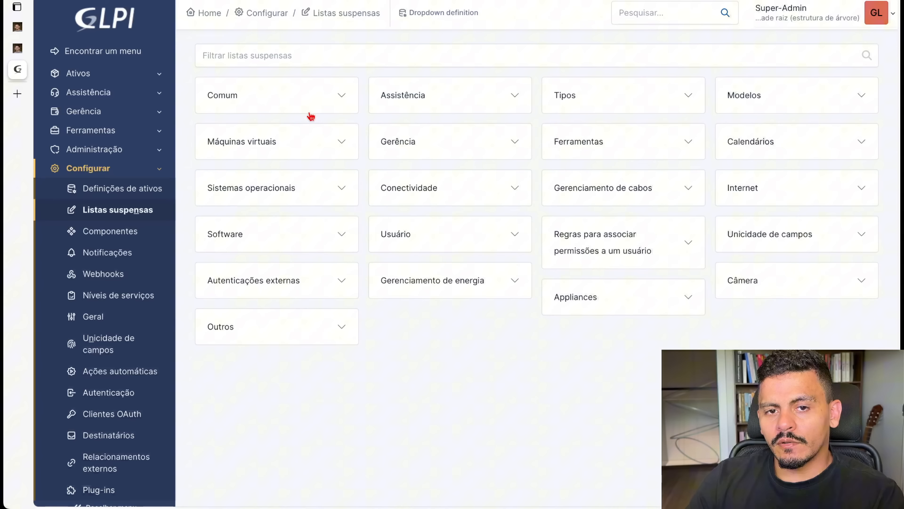
click(414, 98)
click(428, 132)
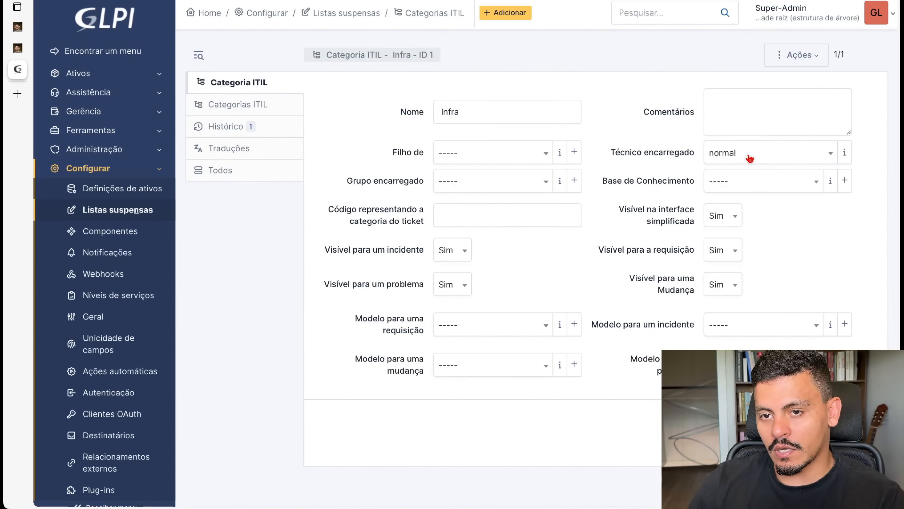
click(538, 187)
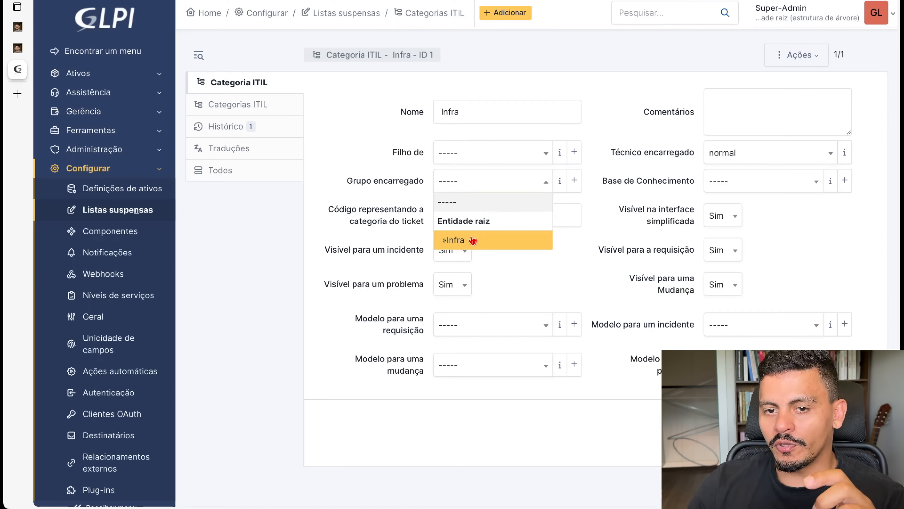
click(495, 236)
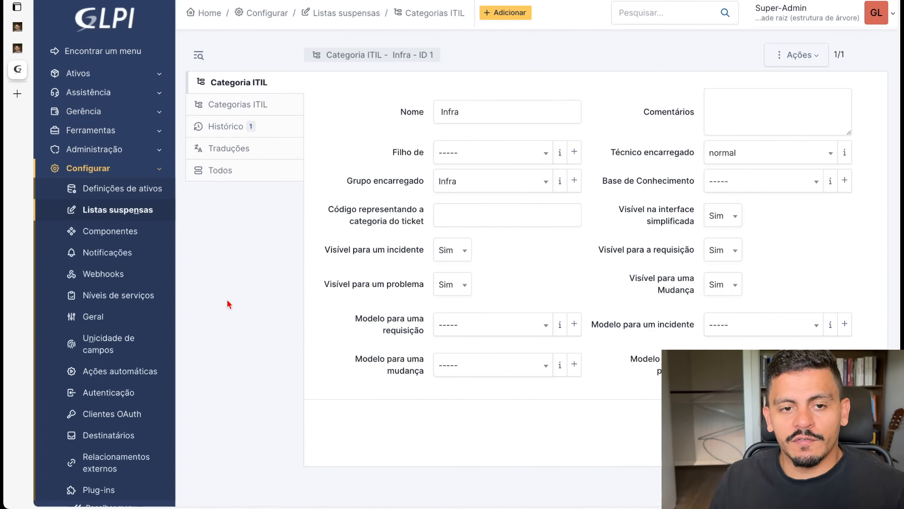
- Show Tecnico x's Assistência rights, highlighting the view-group-tickets and view-assigned-tickets permissions
click(127, 149)
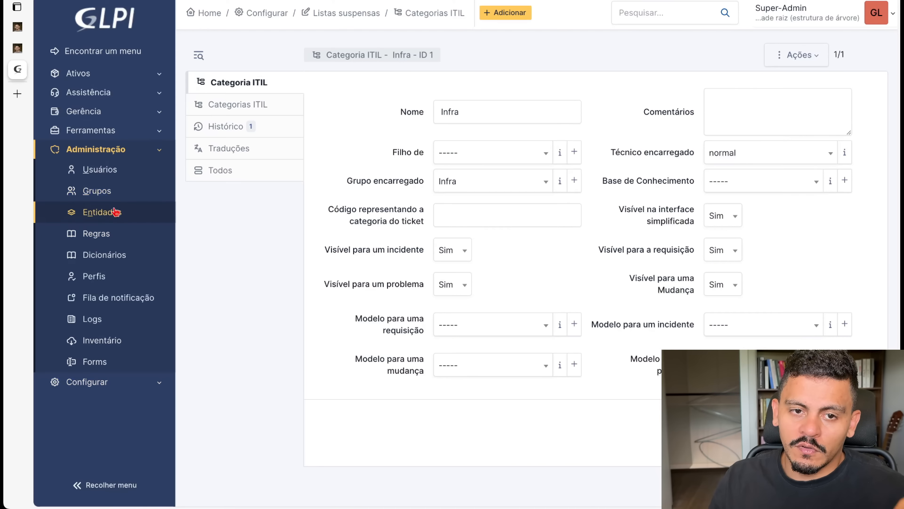
click(106, 279)
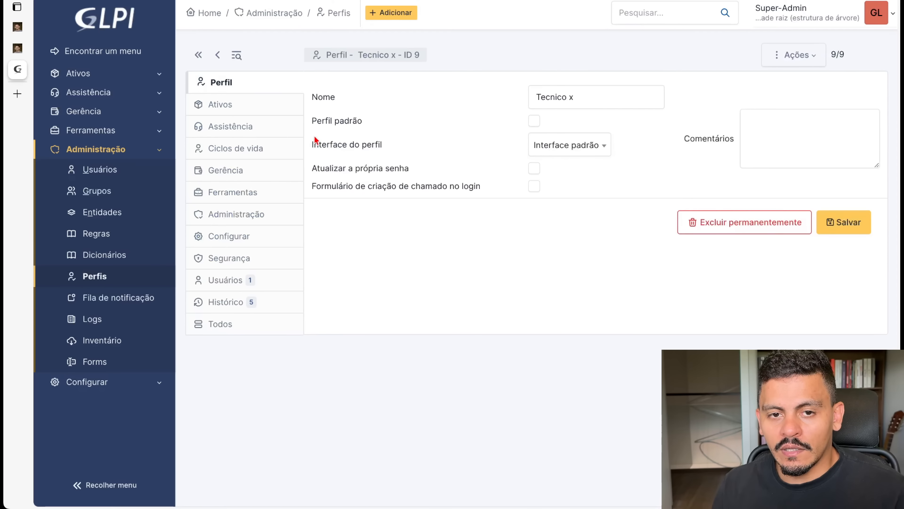
click(255, 130)
scroll(449, 365, down, 4)
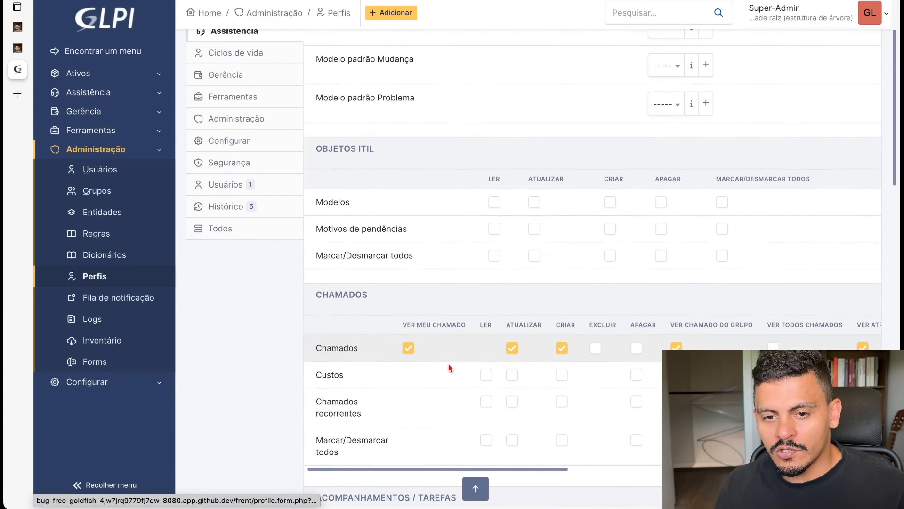
scroll(430, 336, down, 6)
scroll(453, 313, right, 2)
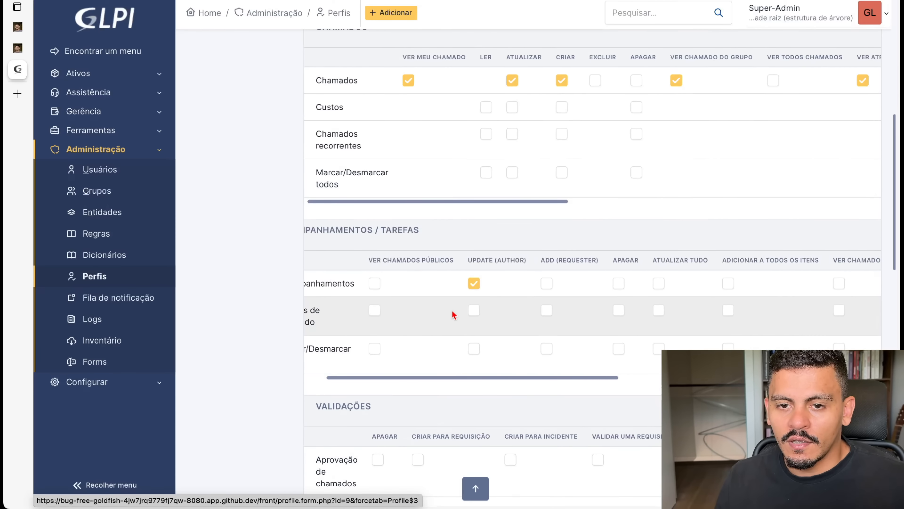
scroll(606, 54, right, 3)
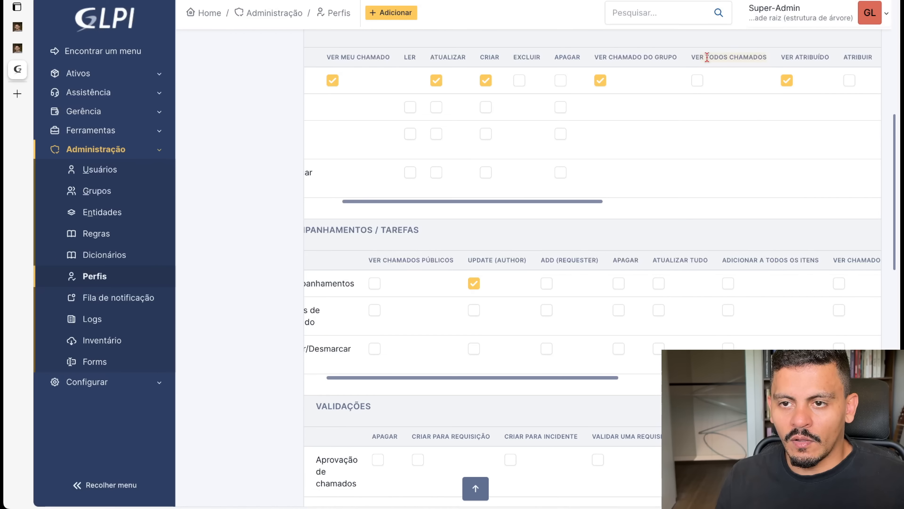
scroll(647, 147, right, 5)
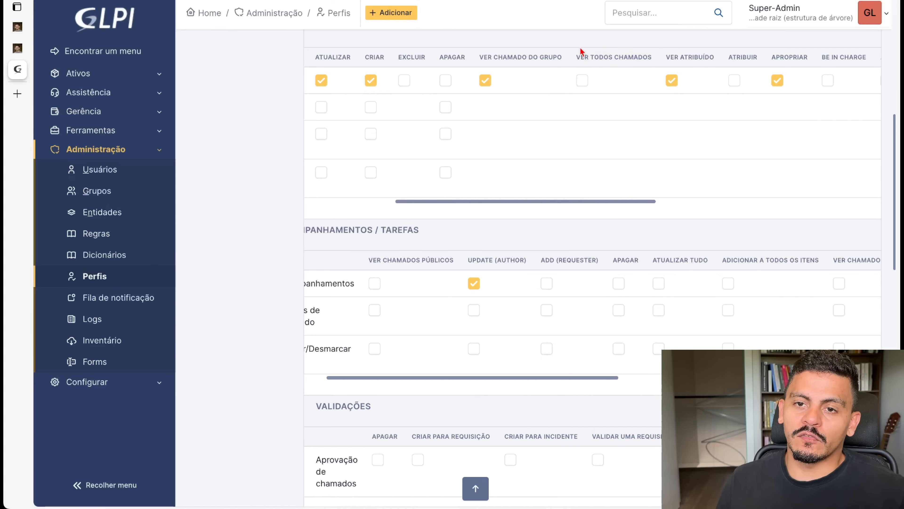
drag(480, 58, 561, 58)
drag(669, 57, 711, 57)
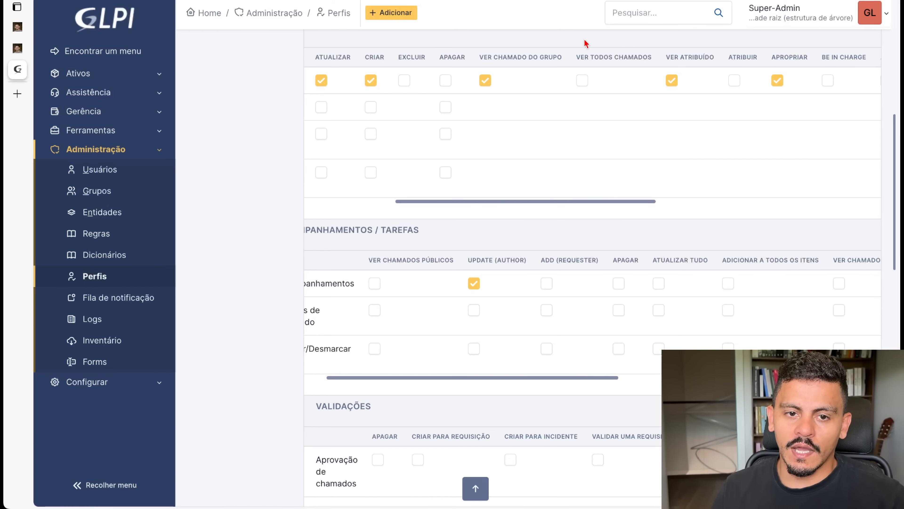
- Open the tickets list and review the first ticket, Infra queue
click(101, 93)
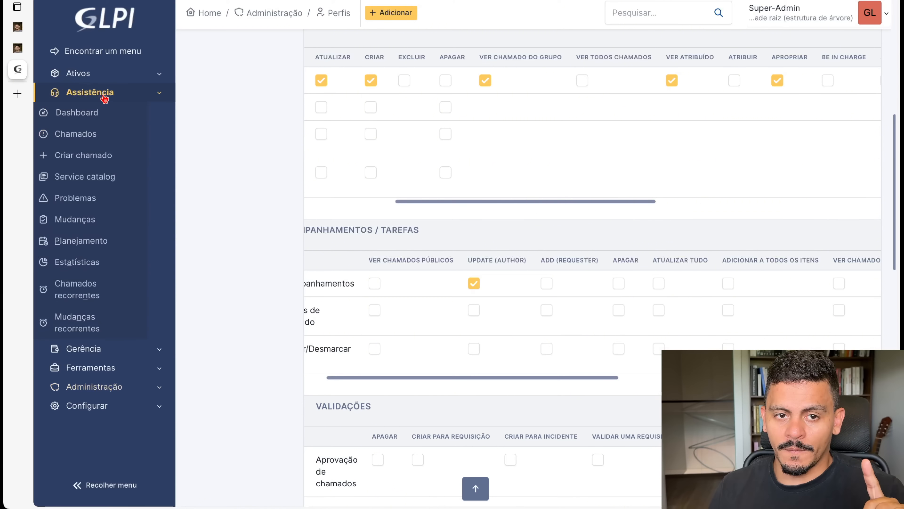
click(111, 141)
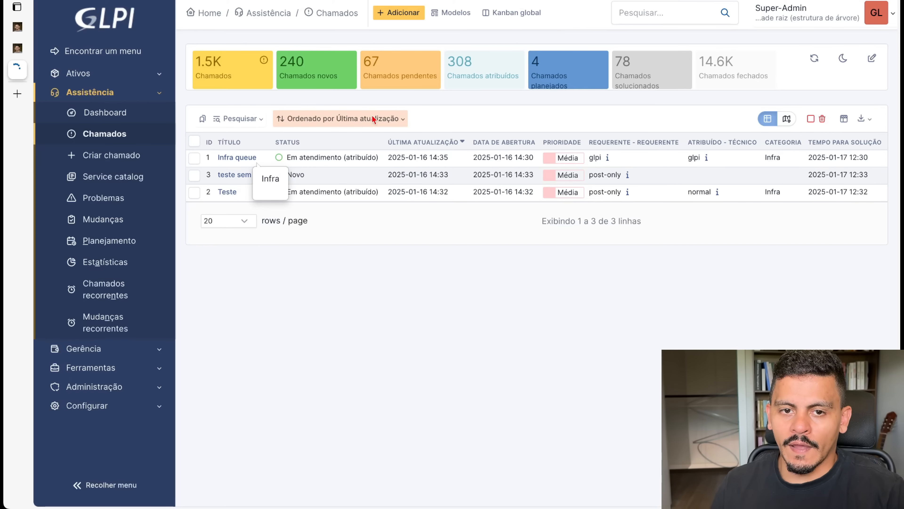
scroll(650, 173, up, 3)
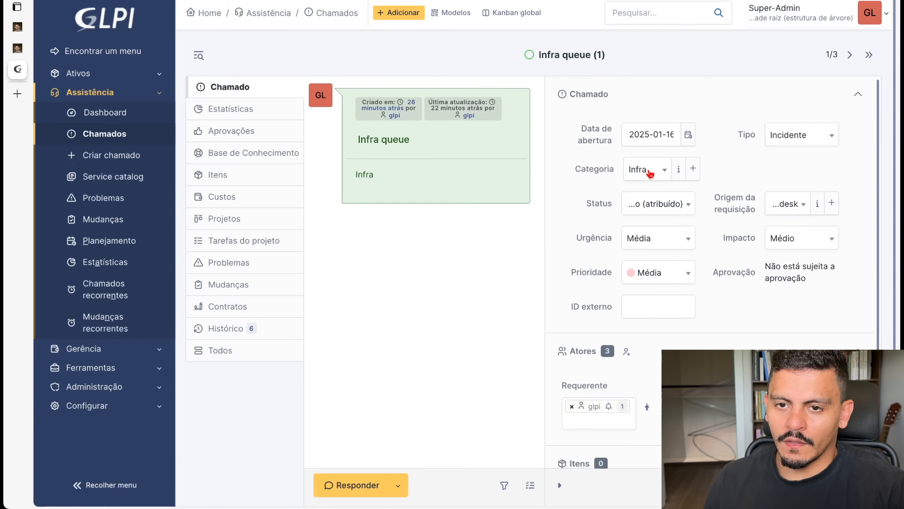
scroll(734, 344, down, 4)
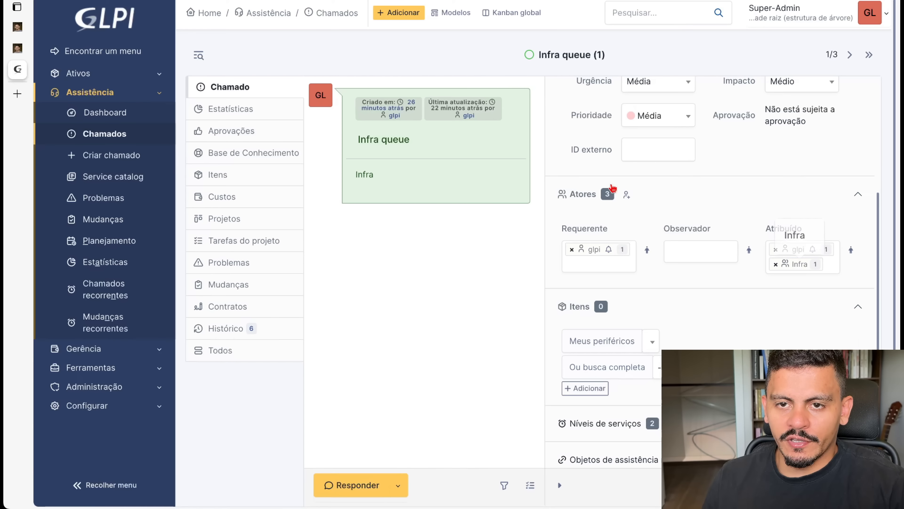
- Check the uncategorised ticket's category choices without changing them, view the Teste ticket, then sign out
click(850, 55)
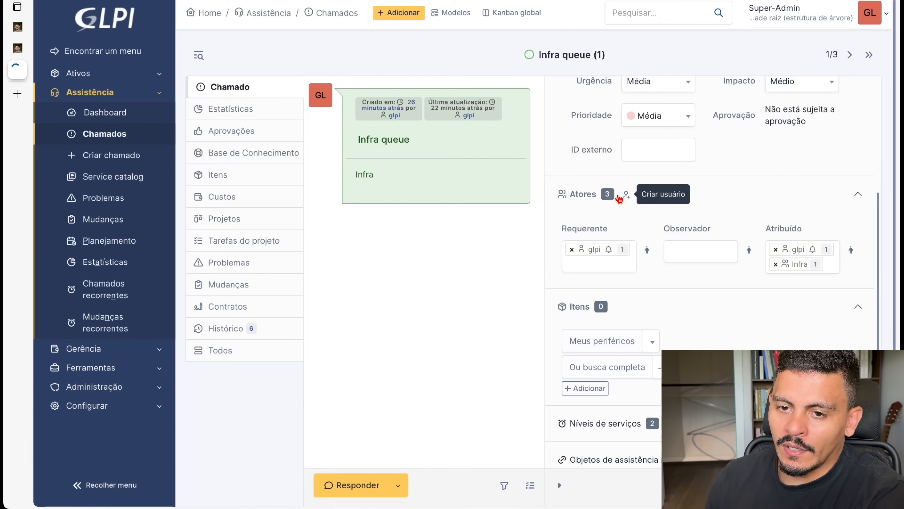
scroll(700, 279, down, 2)
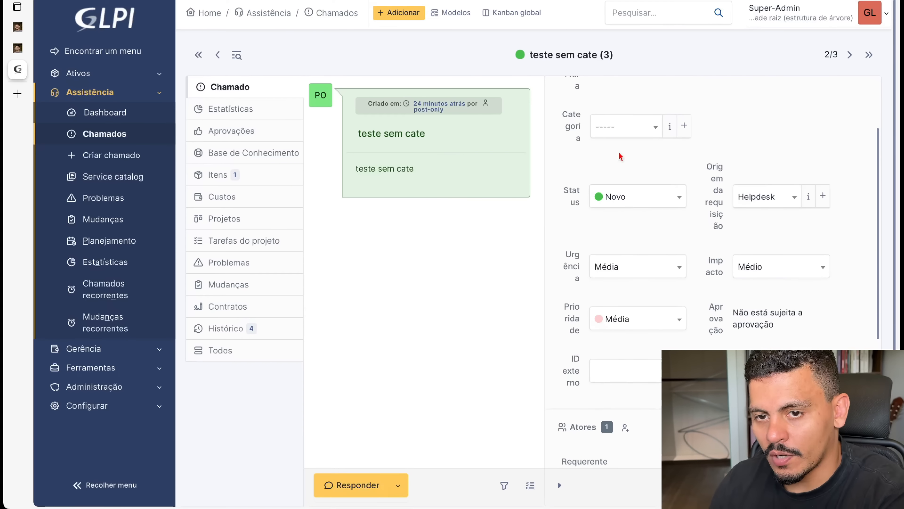
click(605, 129)
click(801, 117)
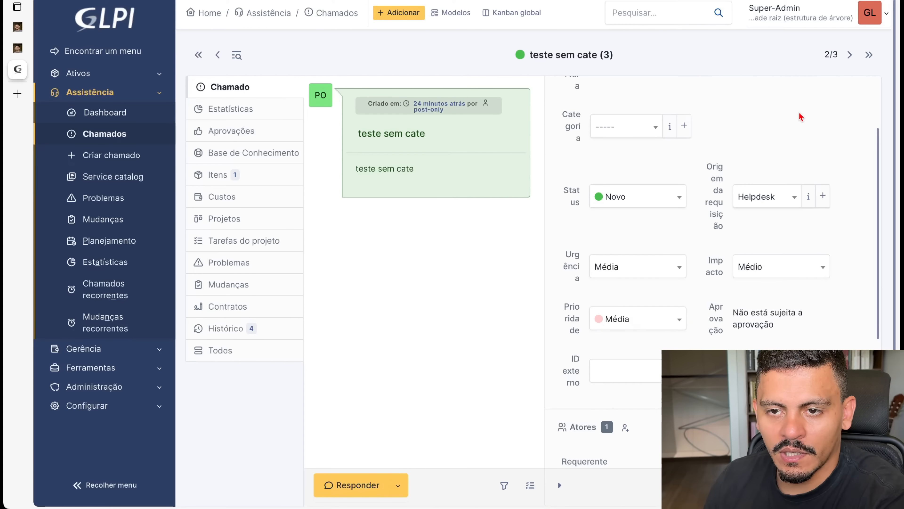
scroll(753, 245, down, 5)
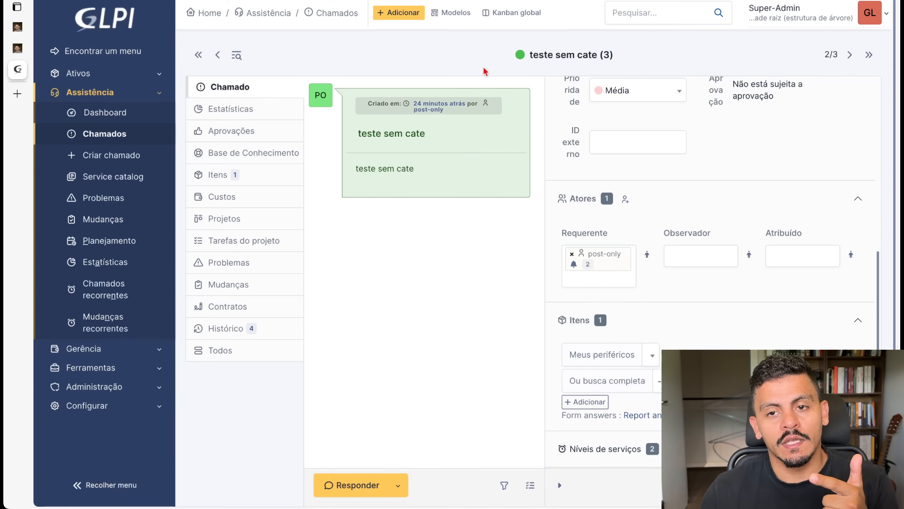
click(870, 55)
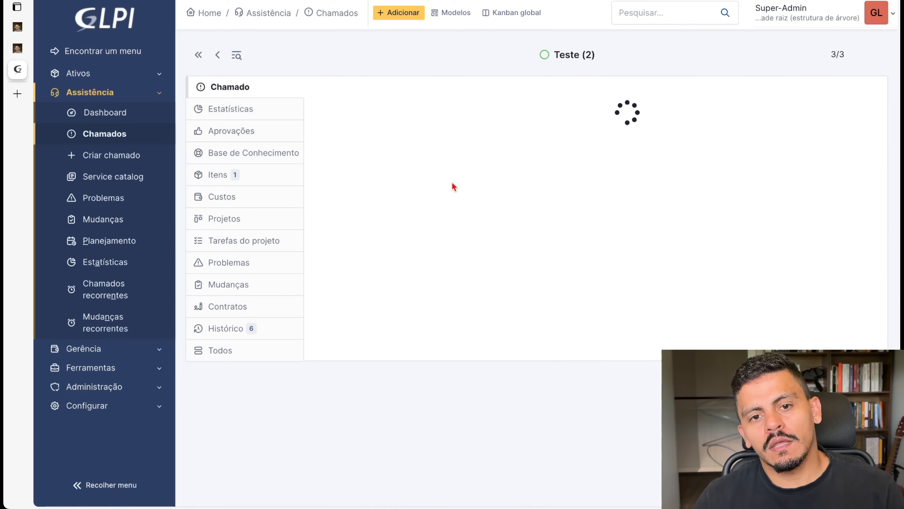
scroll(726, 327, down, 5)
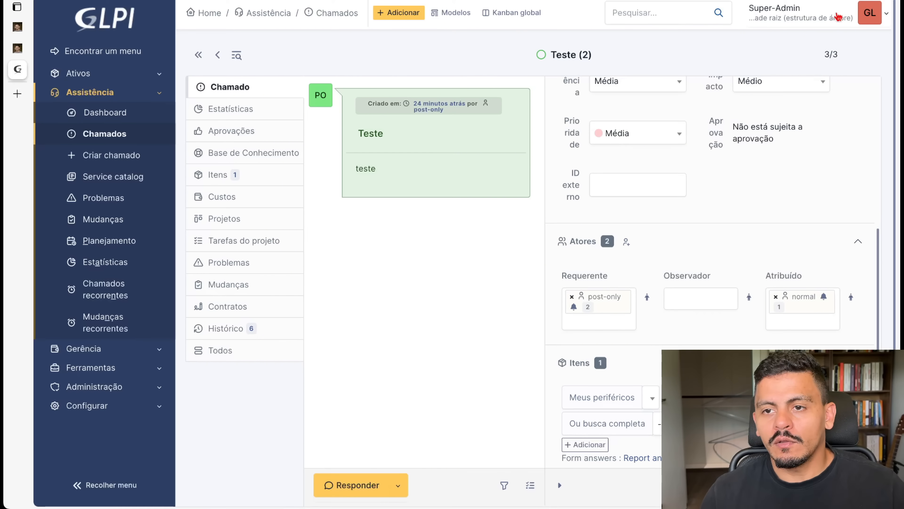
click(839, 16)
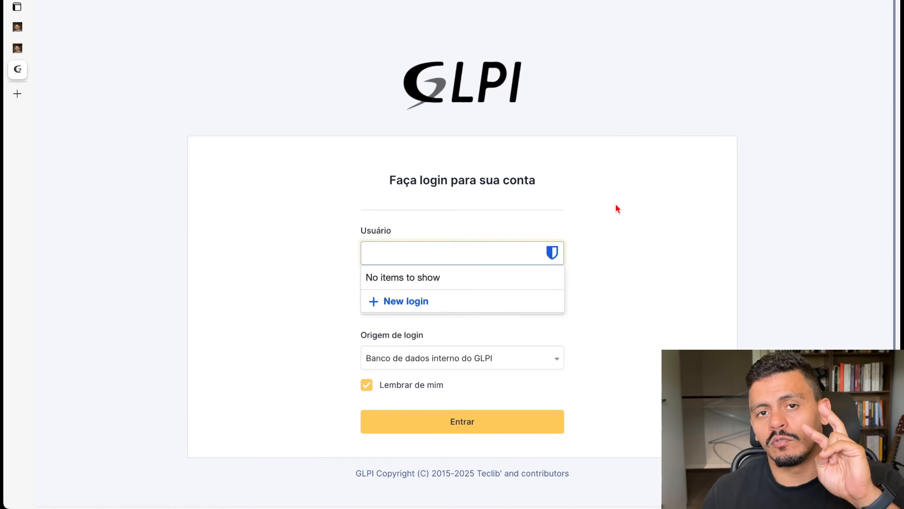
- Log in with the technician's username and password and switch to the Tecnico x profile
text(normal)
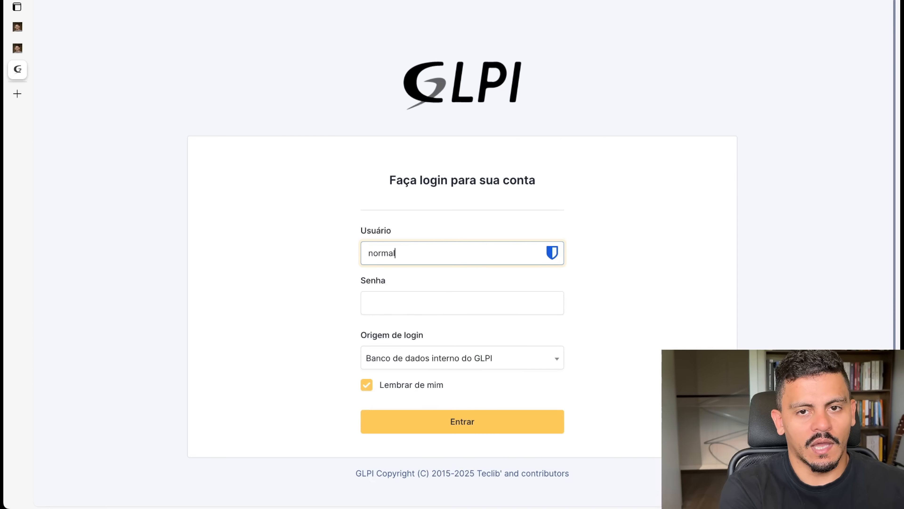
key(Tab)
text(normal)
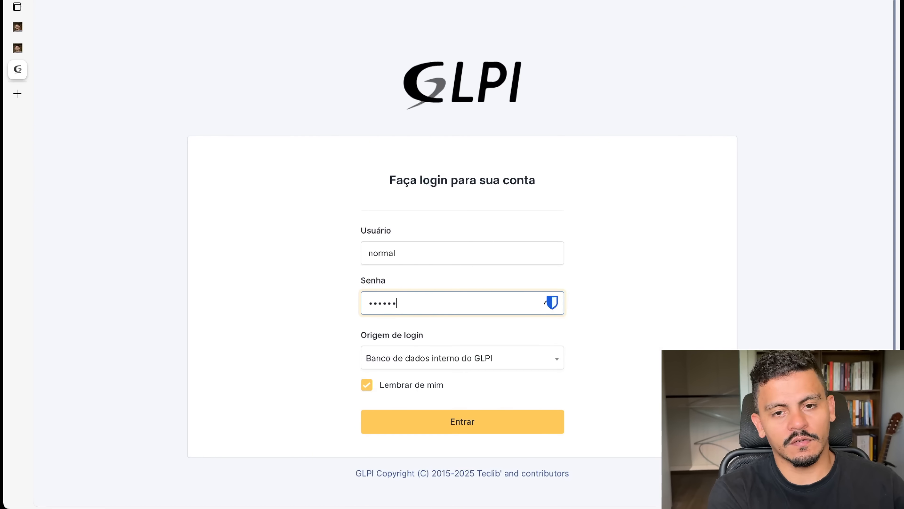
key(Return)
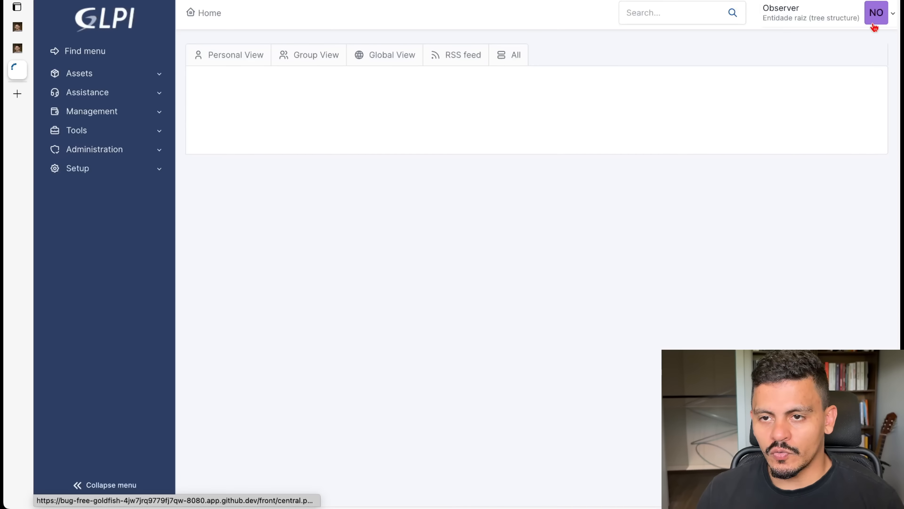
click(838, 16)
click(808, 66)
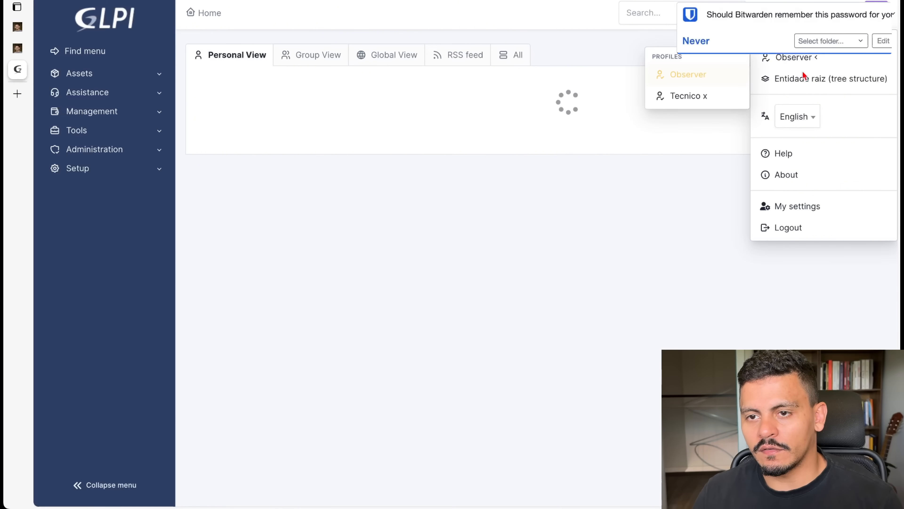
click(701, 94)
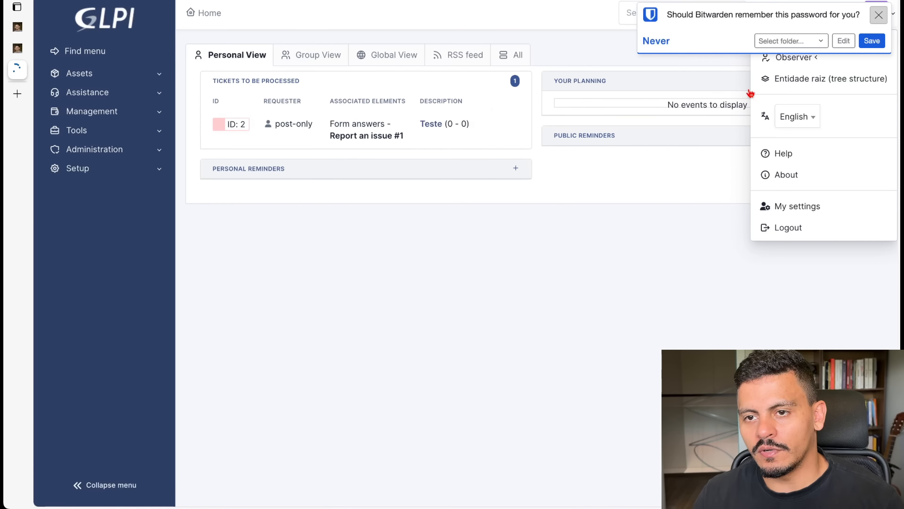
- Open the Infra queue ticket from the technician's Infra-only ticket list
click(111, 73)
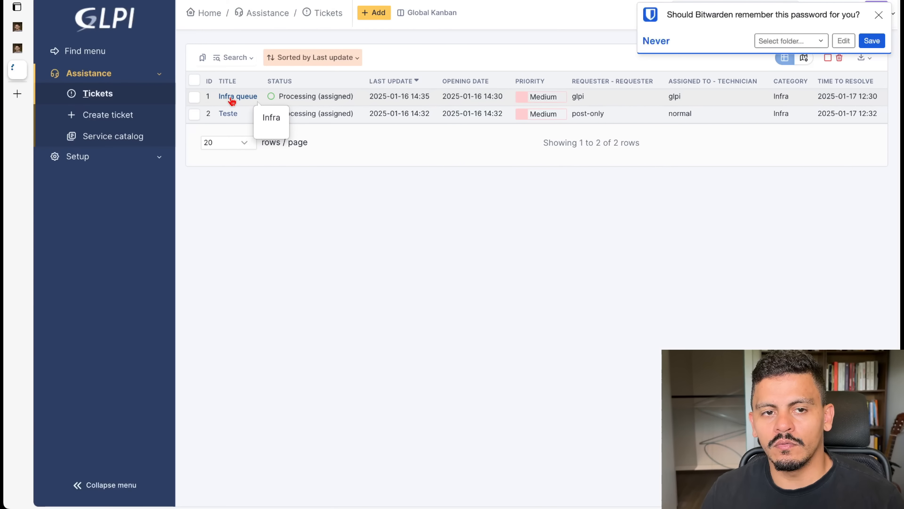
click(233, 100)
scroll(801, 300, down, 6)
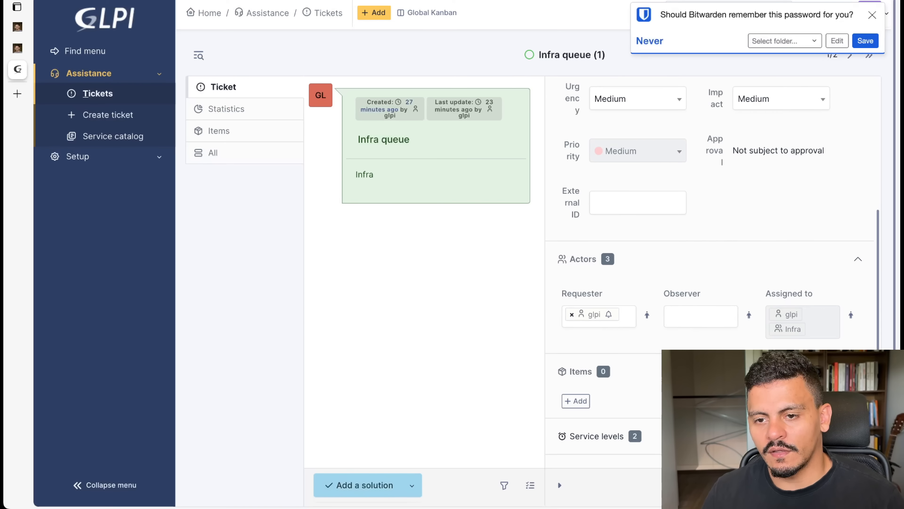